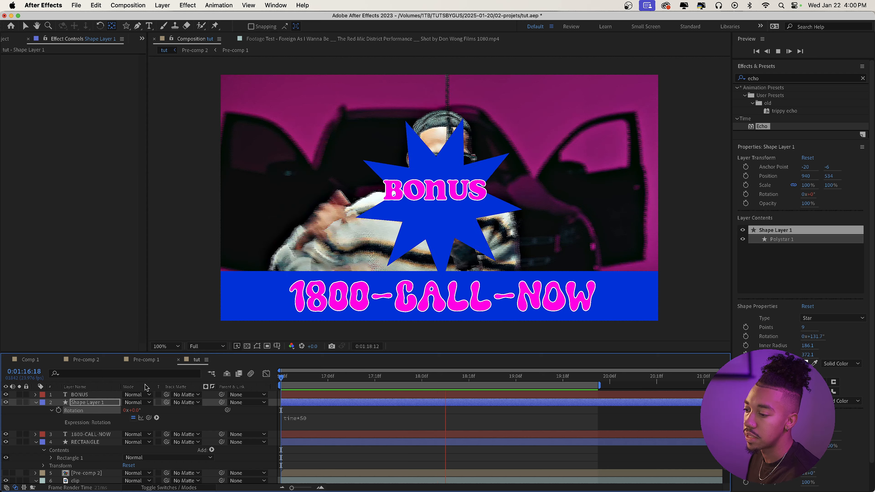
Apply the 08. Boing-O-matic preset from BRAINROT FX - Text animations to the BONUS text layer and preview it.
{"action": "left_click", "coordinate": [104, 404]}
{"action": "left_click", "coordinate": [106, 396]}
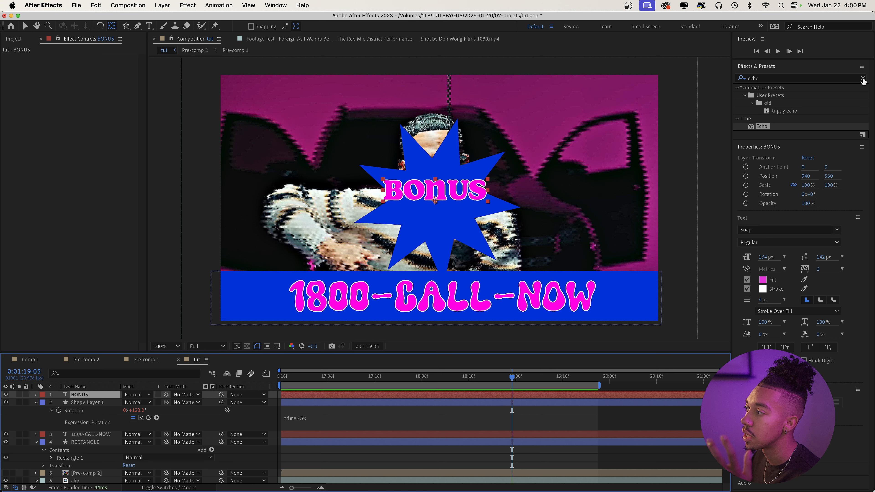
{"action": "left_click", "coordinate": [864, 79]}
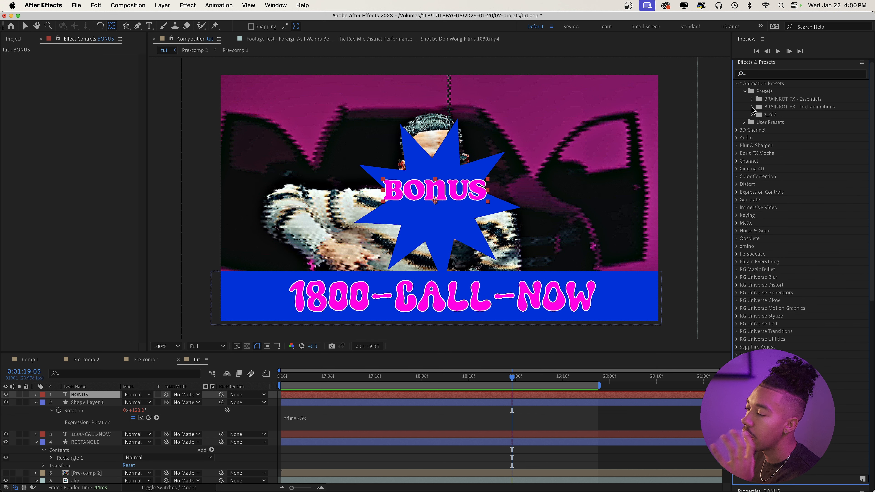
{"action": "left_click", "coordinate": [752, 107]}
{"action": "scroll", "coordinate": [753, 110], "scroll_direction": "down", "scroll_amount": 1}
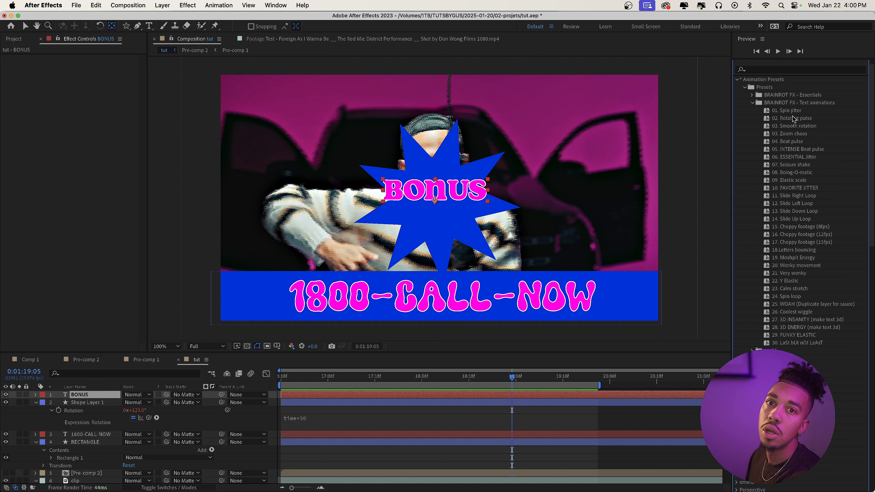
{"action": "left_click", "coordinate": [788, 173]}
{"action": "left_click_drag", "start_coordinate": [808, 176], "coordinate": [424, 224]}
{"action": "key", "text": "space"}
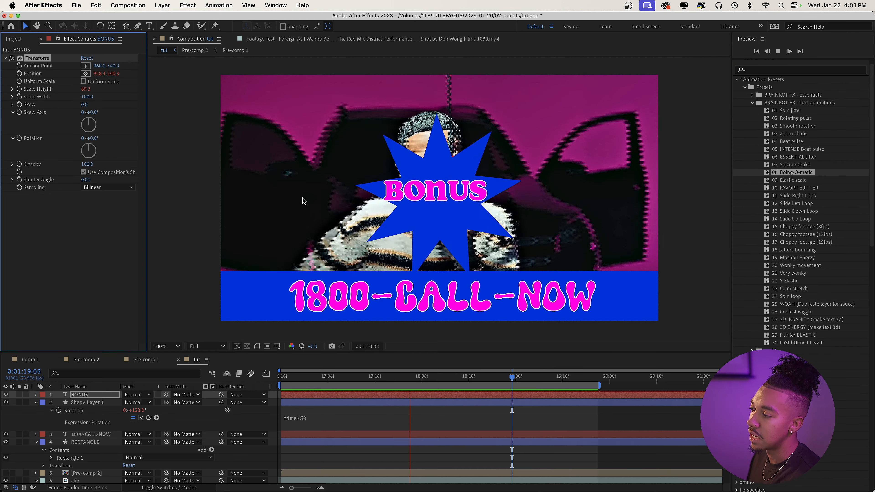
{"action": "key", "text": "space"}
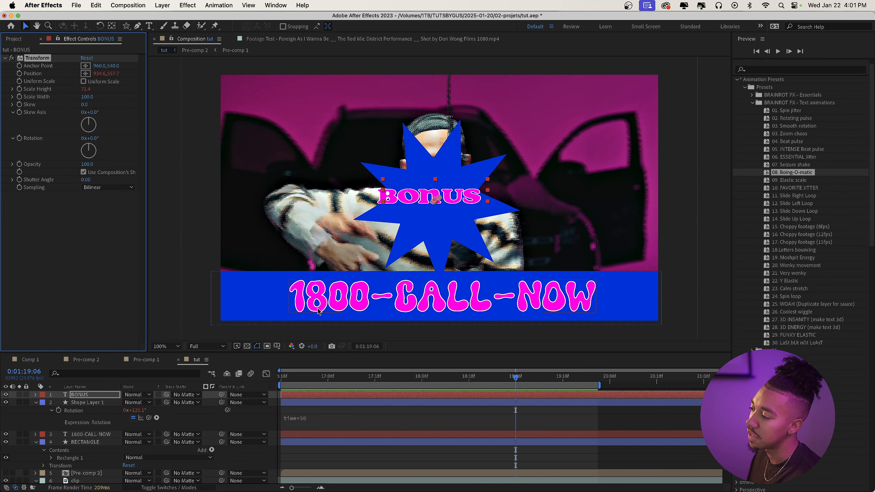
Add posterizeTime(8); before time*50 in Shape Layer 1's rotation expression and preview the star's choppy rotation.
{"action": "key", "text": "Page_Down"}
{"action": "left_click", "coordinate": [117, 404]}
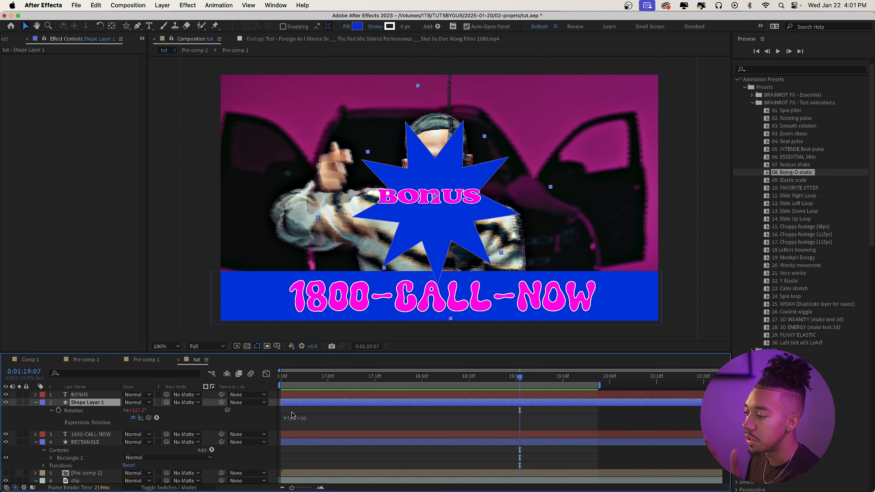
{"action": "left_click", "coordinate": [291, 421]}
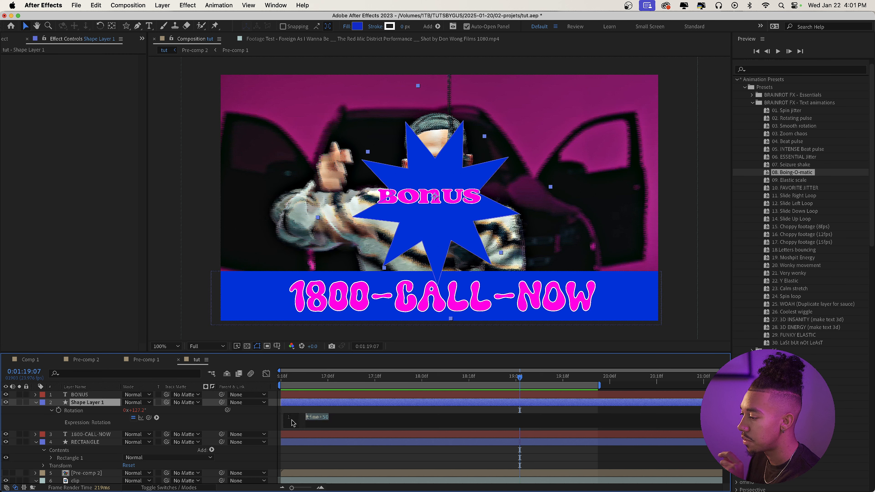
{"action": "type", "text": "poster"}
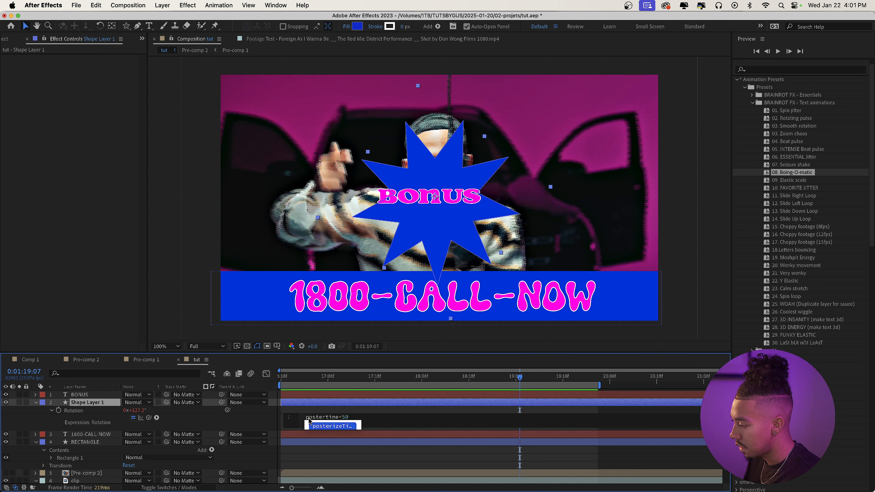
{"action": "key", "text": "Return"}
{"action": "type", "text": "(8);"}
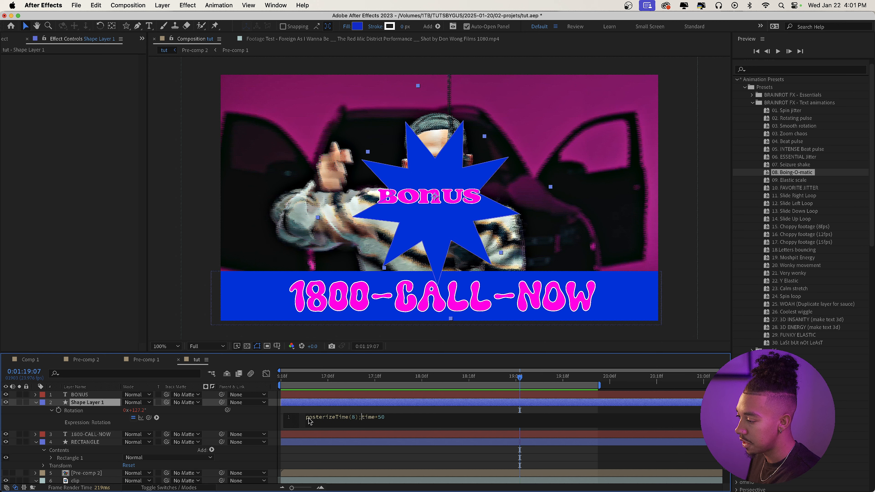
{"action": "key", "text": "space"}
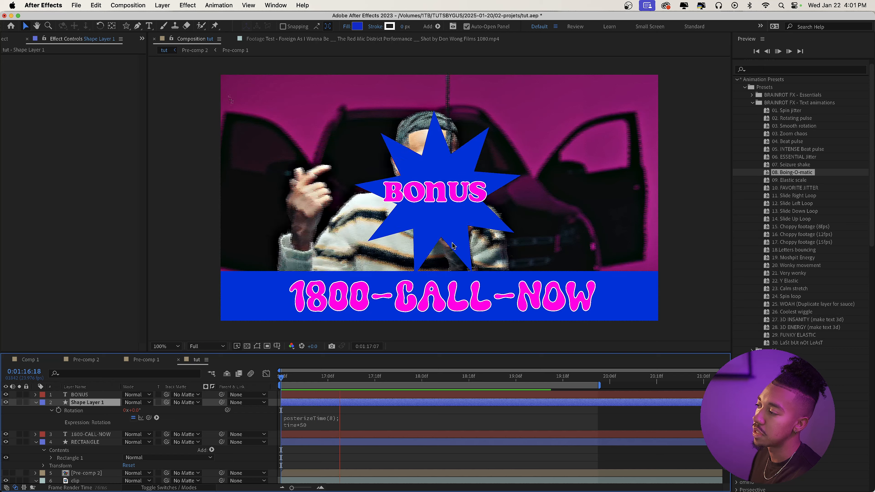
Pre-compose the BONUS text and Shape Layer 1 together into a composition named bonus.
{"action": "left_click", "coordinate": [87, 402]}
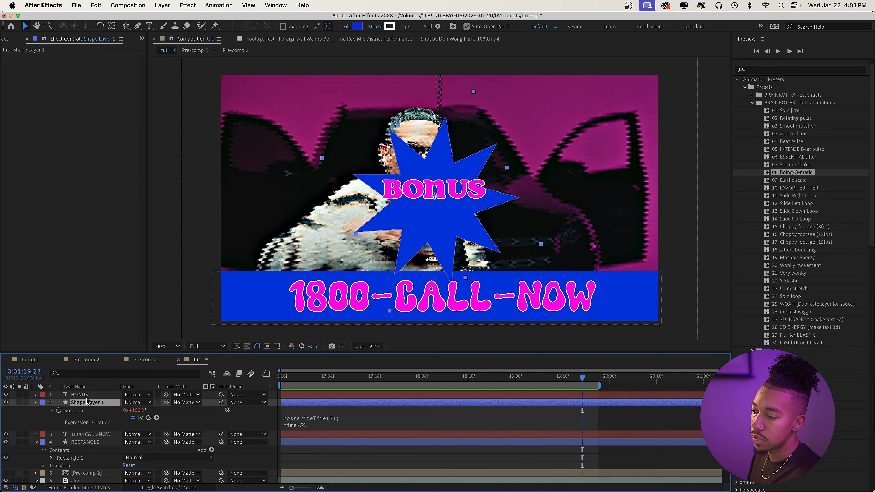
{"action": "left_click", "coordinate": [88, 397], "text": "shift"}
{"action": "right_click", "coordinate": [99, 402]}
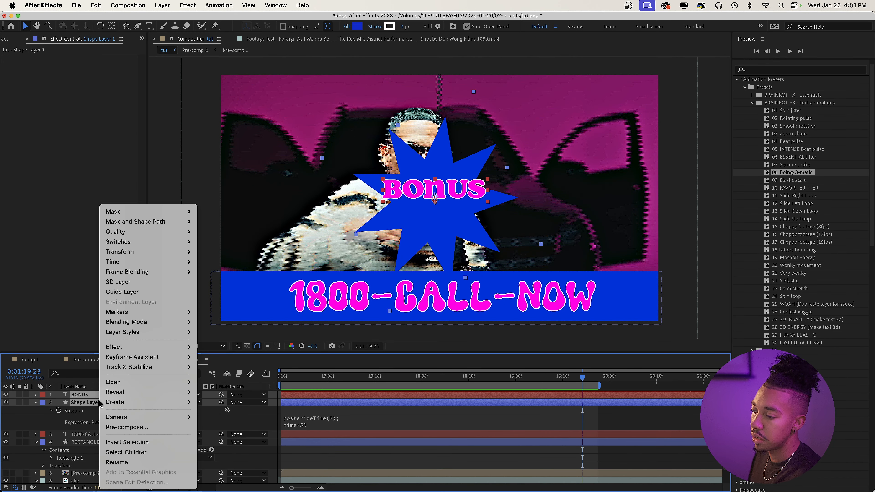
{"action": "left_click", "coordinate": [126, 427]}
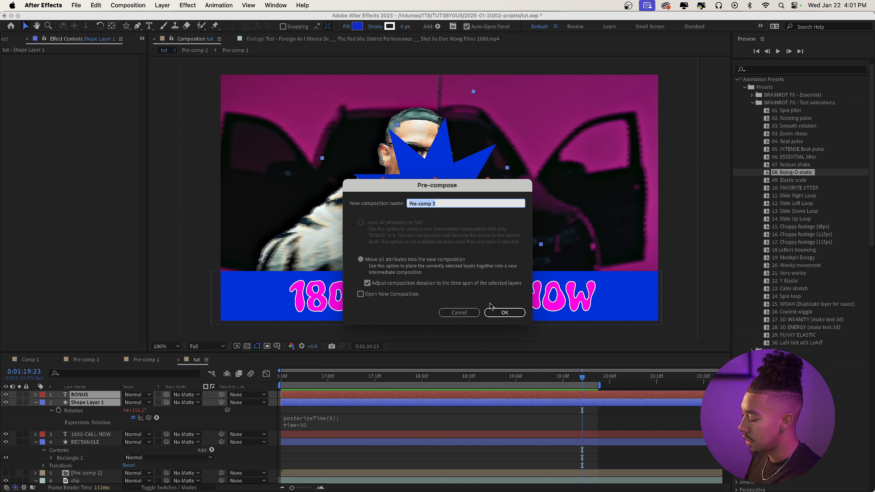
{"action": "type", "text": "bonus"}
{"action": "key", "text": "Return"}
Move the bonus badge to the upper-right corner of the frame and scale it to 77%.
{"action": "left_click_drag", "start_coordinate": [425, 160], "coordinate": [585, 128]}
{"action": "key", "text": "s"}
{"action": "left_click_drag", "start_coordinate": [140, 403], "coordinate": [123, 403]}
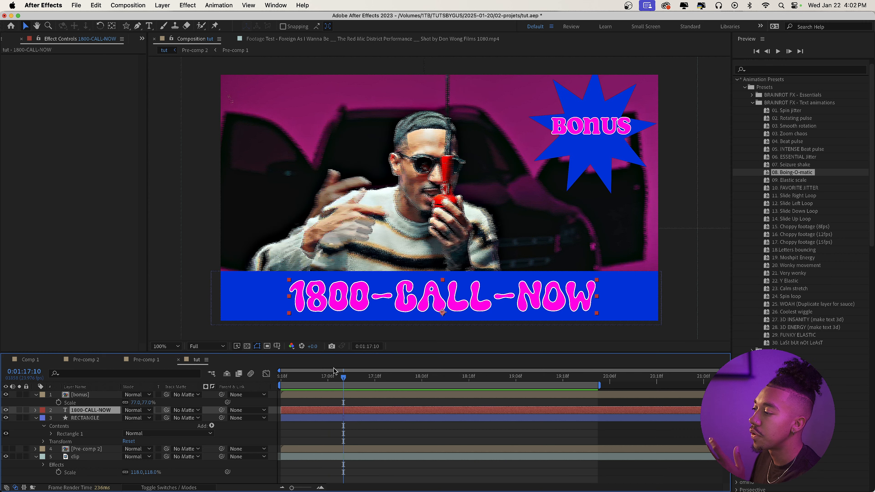
Switch to Finder, preview 11. Geeked emoji.gif in the GIFS folder, and add it to the After Effects composition.
{"action": "key", "text": "super+Tab"}
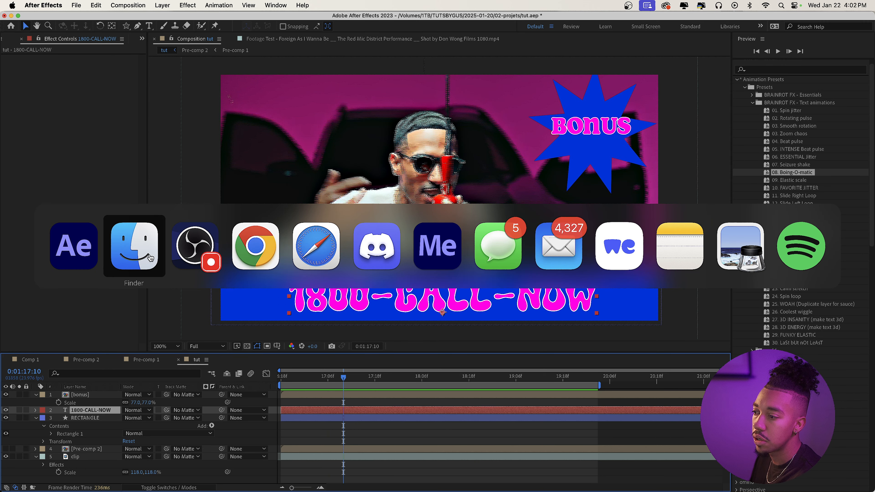
{"action": "scroll", "coordinate": [532, 269], "scroll_direction": "down", "scroll_amount": 5}
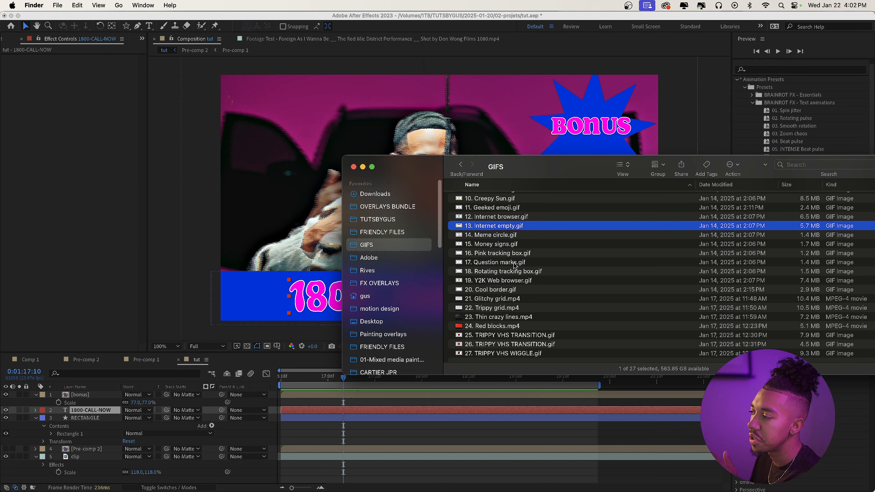
{"action": "scroll", "coordinate": [499, 239], "scroll_direction": "up", "scroll_amount": 3}
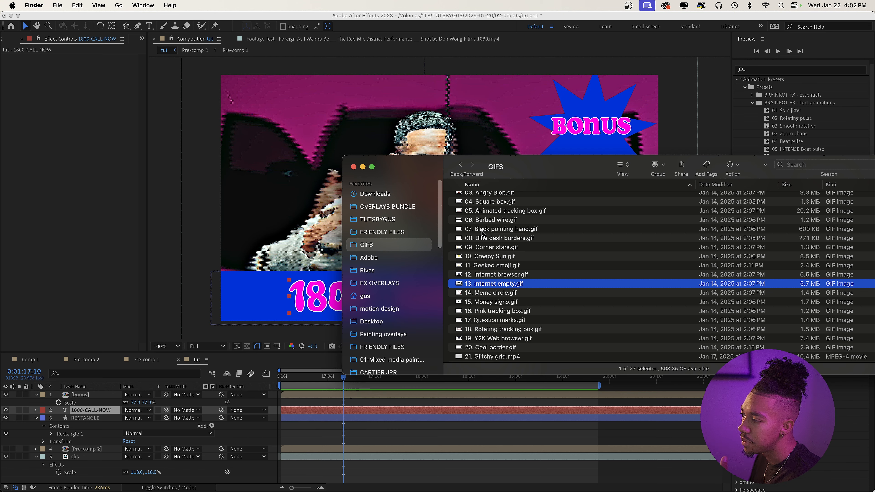
{"action": "left_click", "coordinate": [486, 266]}
{"action": "key", "text": "space"}
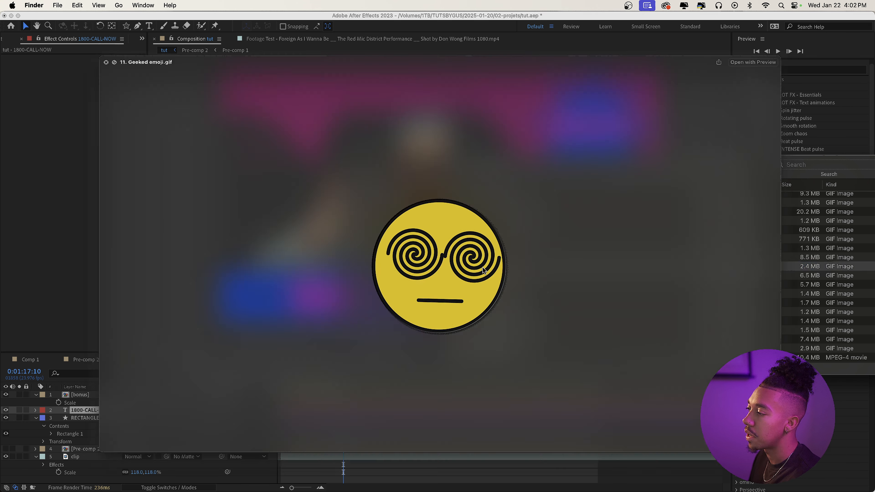
{"action": "key", "text": "space"}
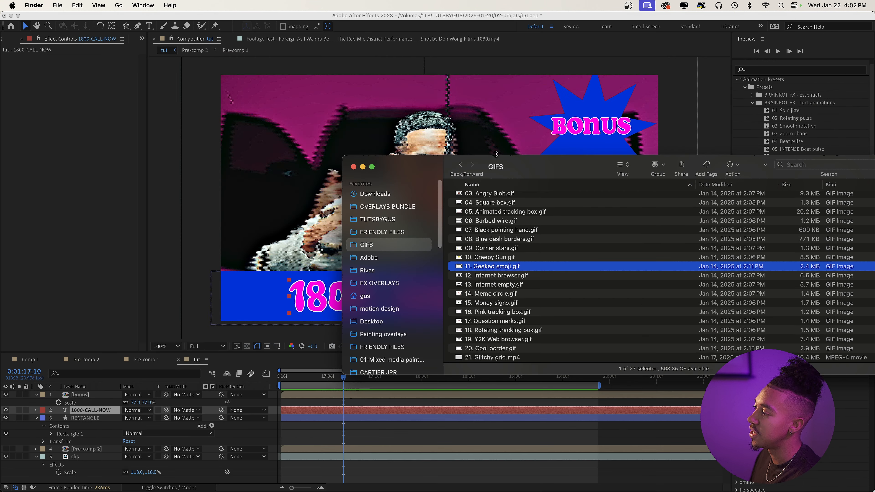
{"action": "scroll", "coordinate": [504, 244], "scroll_direction": "down", "scroll_amount": 2}
{"action": "scroll", "coordinate": [504, 244], "scroll_direction": "down", "scroll_amount": 1}
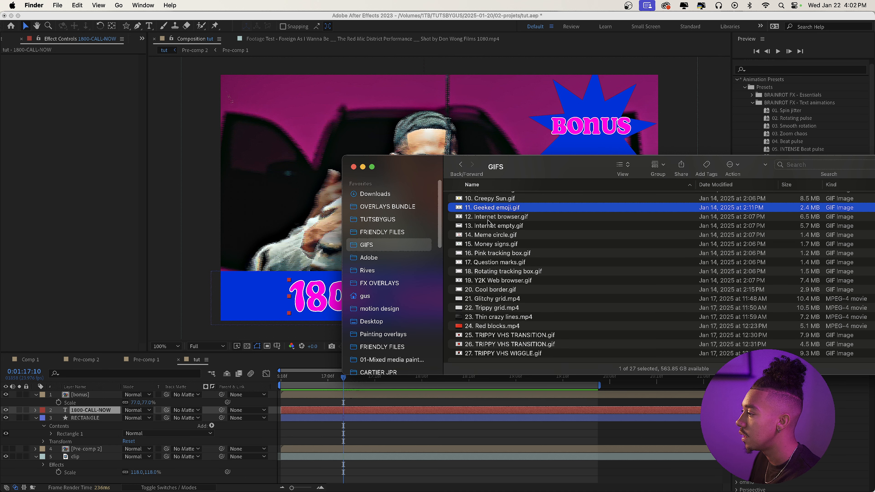
{"action": "left_click_drag", "start_coordinate": [499, 208], "coordinate": [415, 202]}
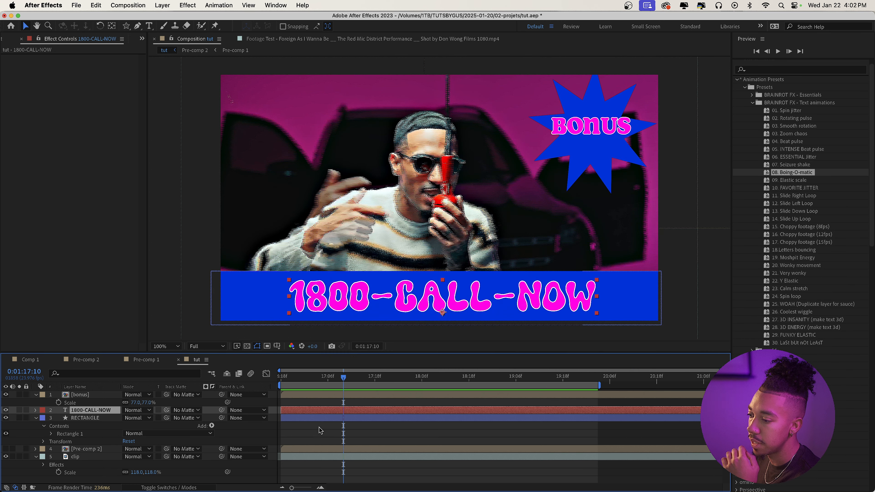
Scale the emoji GIF to 28% and place it on the blue banner just left of the 1800-CALL-NOW text.
{"action": "key", "text": "s"}
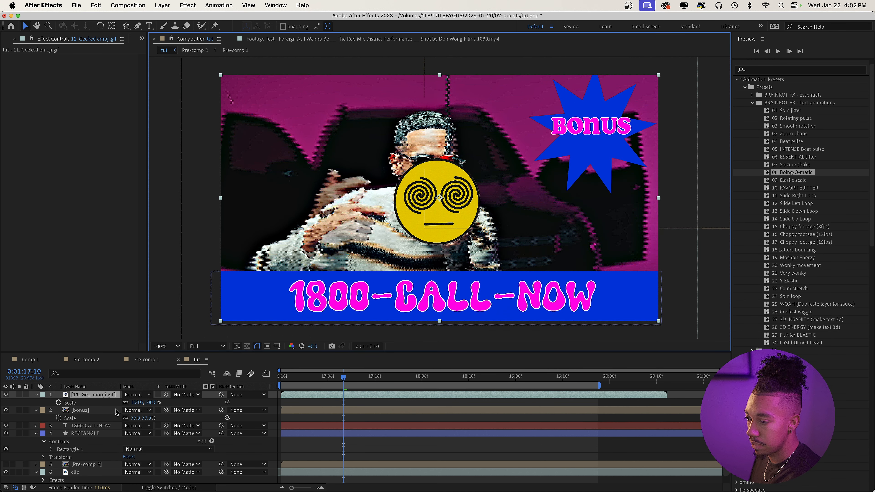
{"action": "mouse_move", "coordinate": [136, 403]}
{"action": "left_mouse_down"}
{"action": "mouse_move", "coordinate": [113, 410]}
{"action": "mouse_move", "coordinate": [121, 409]}
{"action": "left_mouse_up"}
{"action": "left_click_drag", "start_coordinate": [452, 195], "coordinate": [285, 280]}
{"action": "left_click", "coordinate": [136, 403]}
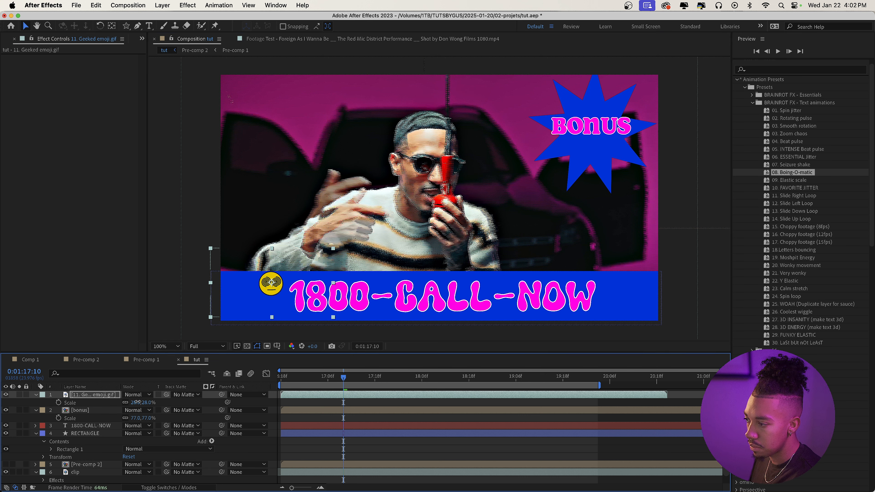
Duplicate the emoji layer and place the copy on the blue banner just right of the 1800-CALL-NOW text.
{"action": "key", "text": "super+d"}
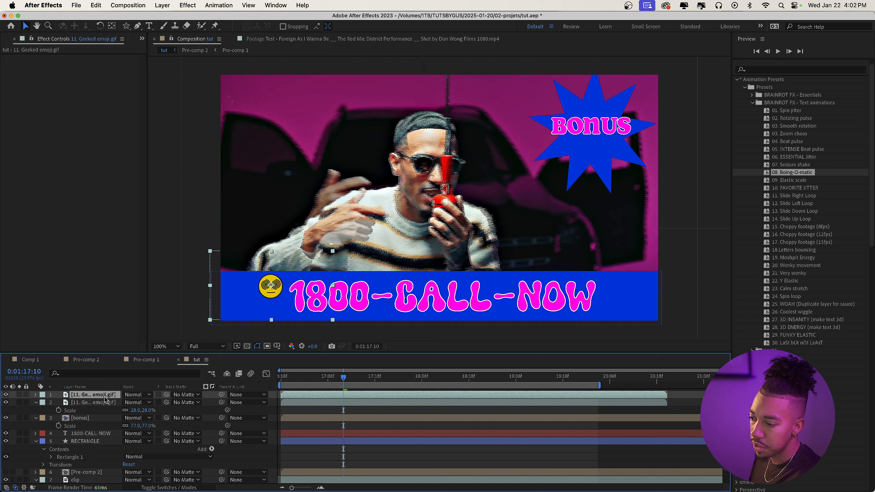
{"action": "left_click_drag", "start_coordinate": [275, 299], "coordinate": [616, 314]}
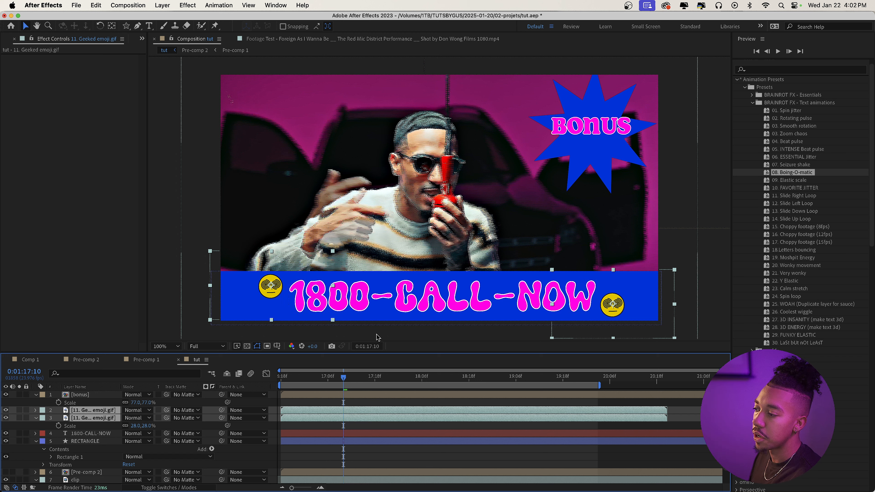
Pre-compose both emoji layers, the 1800-CALL-NOW text and the RECTANGLE layer into a composition named 1800.
{"action": "left_click", "coordinate": [100, 441], "text": "super"}
{"action": "left_click", "coordinate": [102, 434], "text": "super"}
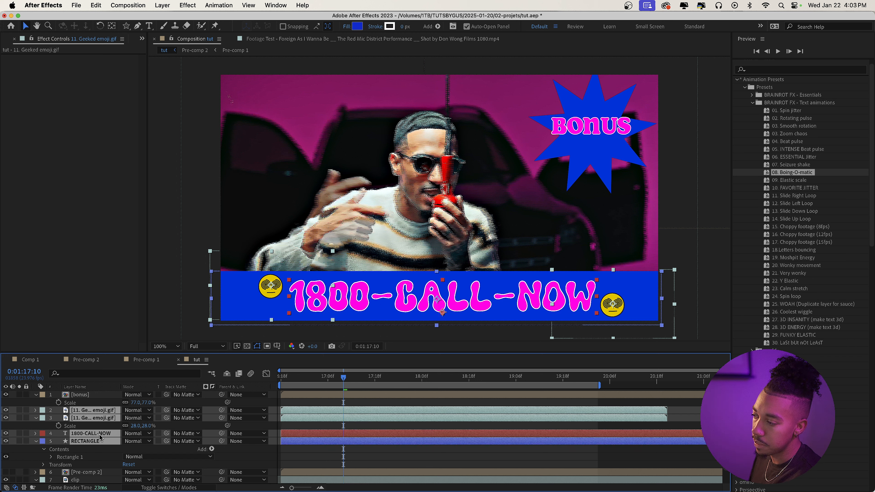
{"action": "right_click", "coordinate": [98, 437]}
{"action": "left_click", "coordinate": [113, 427]}
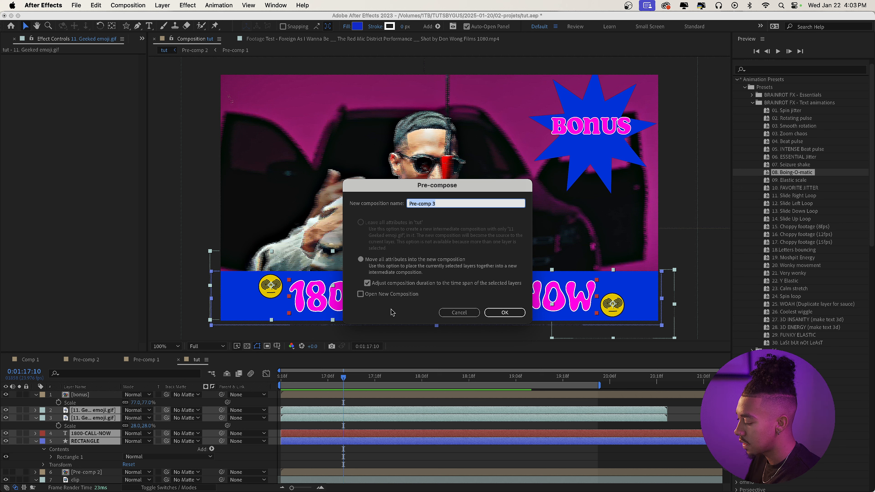
{"action": "key", "text": "Return"}
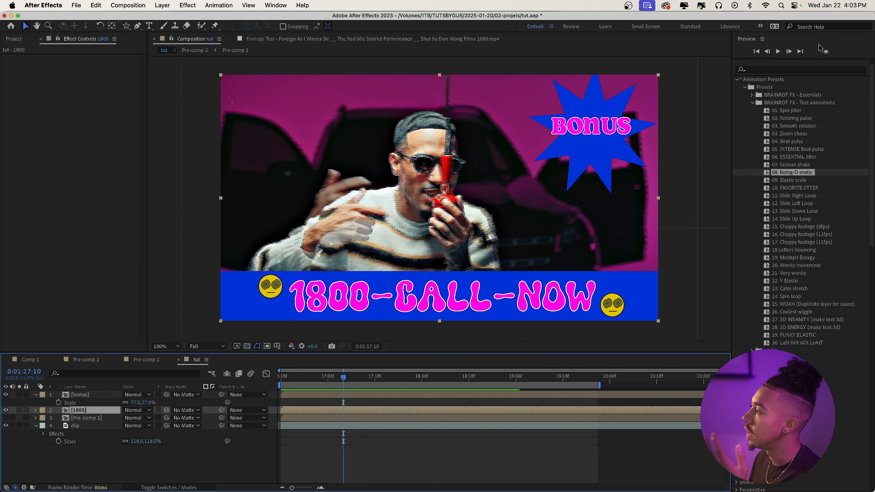
Find the Offset effect and apply it to the 1800 pre-comp layer.
{"action": "left_click", "coordinate": [780, 71]}
{"action": "type", "text": "offset"}
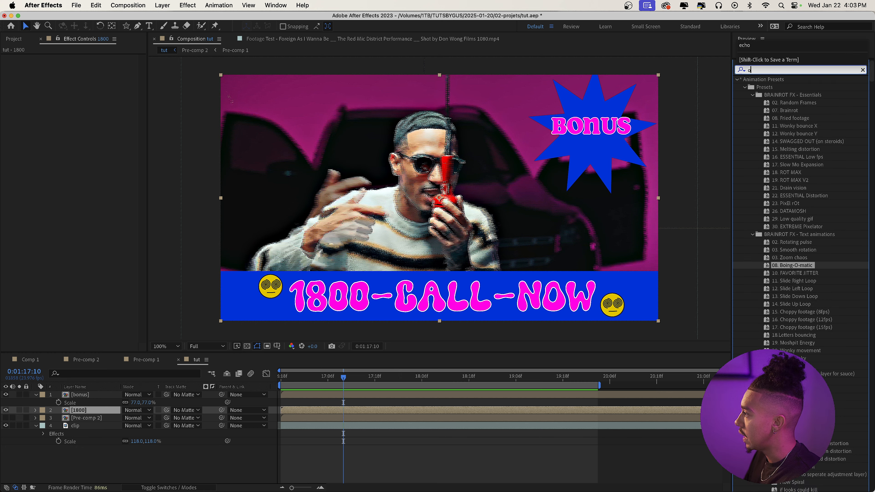
{"action": "left_click_drag", "start_coordinate": [765, 156], "coordinate": [306, 411]}
Keyframe Offset's Shift Center To from 0:01:16:18, increasing its horizontal value further along the timeline so the banner scrolls, and preview it.
{"action": "left_click", "coordinate": [292, 379]}
{"action": "left_click_drag", "start_coordinate": [293, 379], "coordinate": [281, 379]}
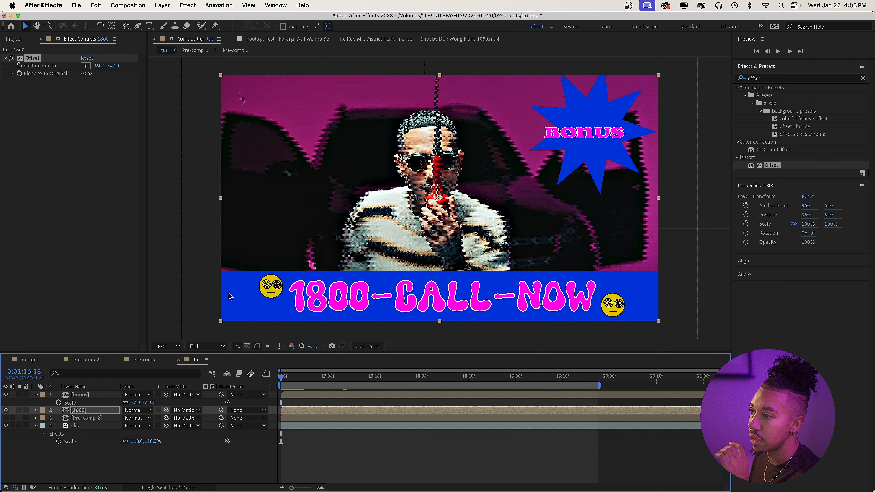
{"action": "left_click", "coordinate": [20, 67]}
{"action": "key", "text": "space"}
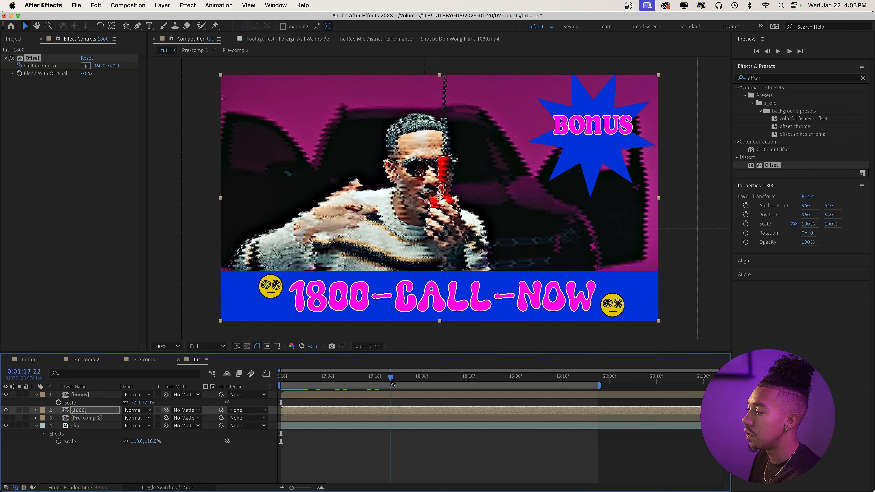
{"action": "left_click_drag", "start_coordinate": [107, 65], "coordinate": [472, 93]}
{"action": "left_click_drag", "start_coordinate": [101, 67], "coordinate": [654, 110]}
{"action": "left_click_drag", "start_coordinate": [342, 378], "coordinate": [196, 389]}
{"action": "key", "text": "space"}
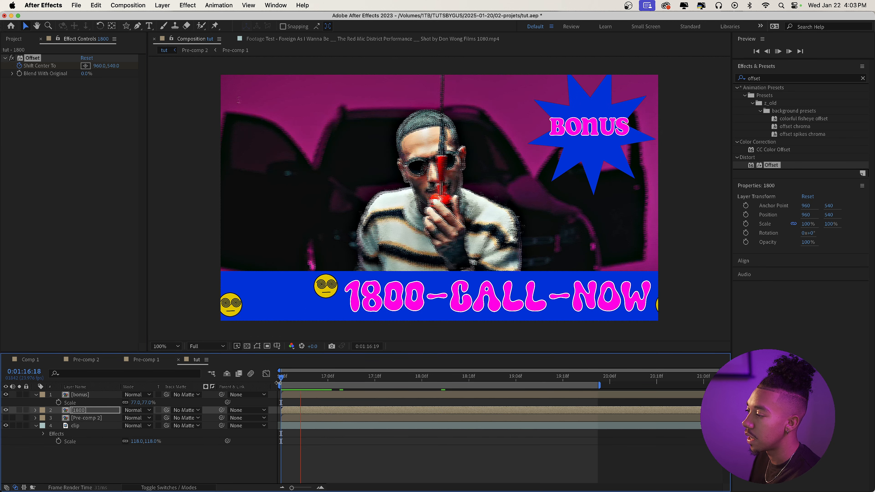
Reveal the 1800 layer's keyframes, delete the Shift Center To keyframe at 0:01:18:11, and preview the banner scroll.
{"action": "key", "text": "space"}
{"action": "key", "text": "u"}
{"action": "left_click", "coordinate": [440, 378]}
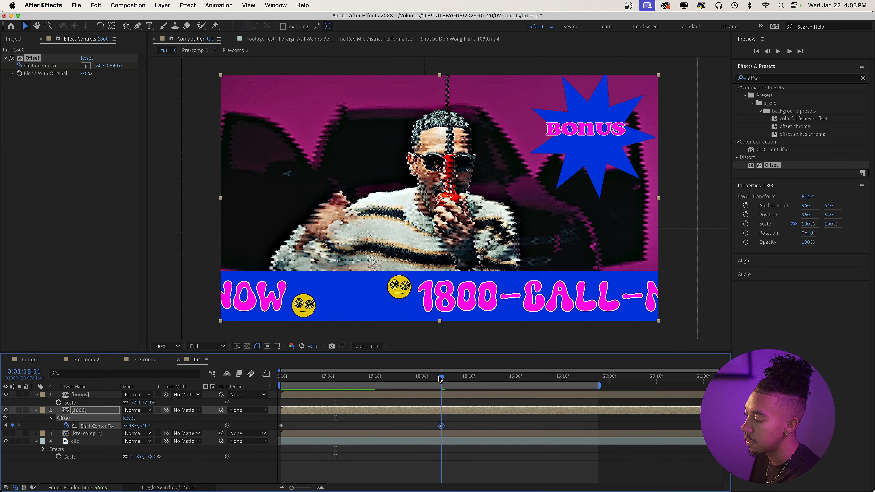
{"action": "left_click", "coordinate": [442, 426]}
{"action": "key", "text": "Delete"}
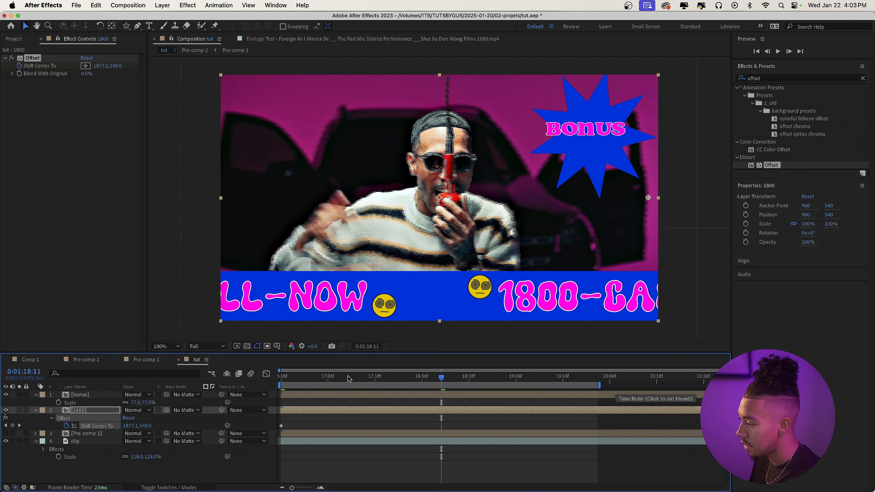
{"action": "key", "text": "space"}
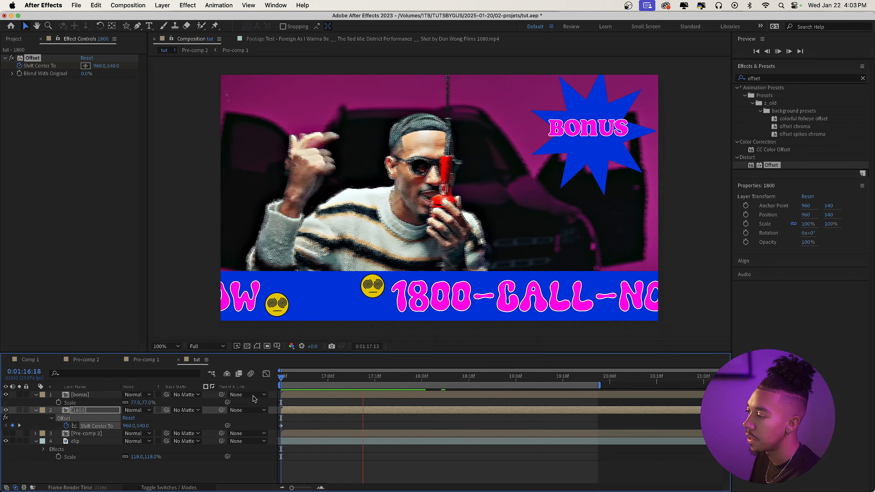
Search the effects for slide presets, apply 11. Slide Right Loop to the 1800 layer, and preview the looping banner.
{"action": "key", "text": "space"}
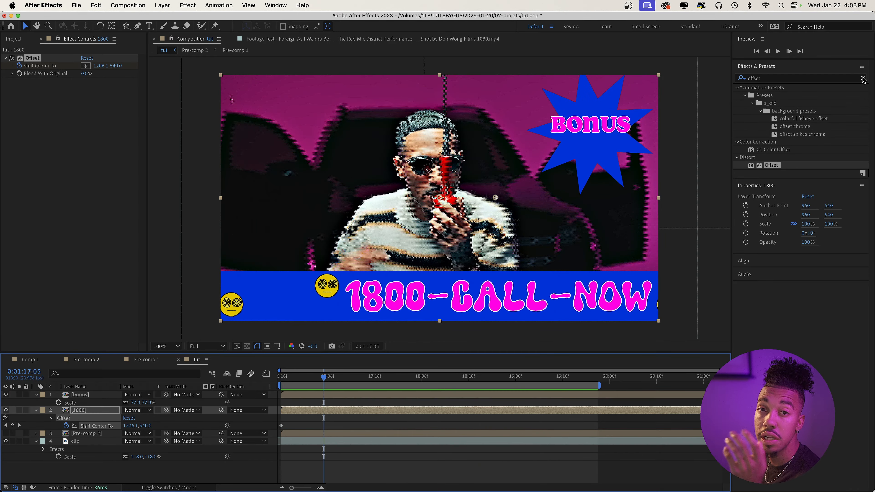
{"action": "left_click", "coordinate": [863, 79]}
{"action": "type", "text": "slide"}
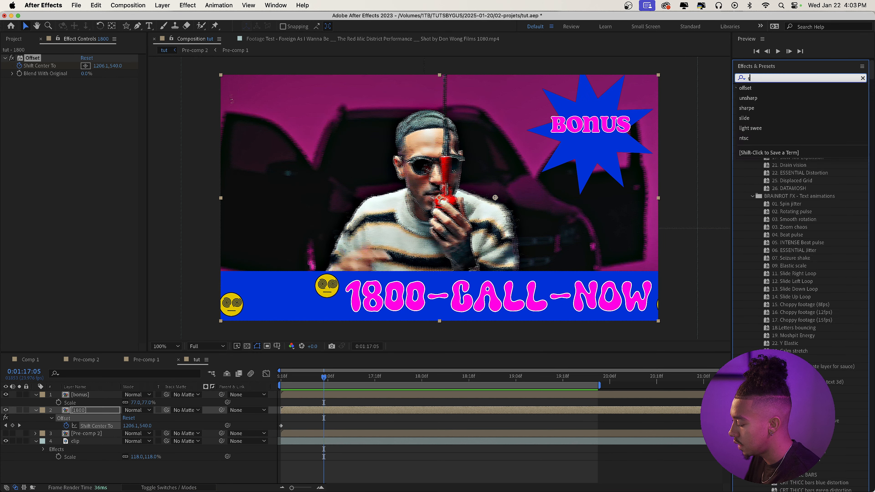
{"action": "left_click", "coordinate": [800, 109]}
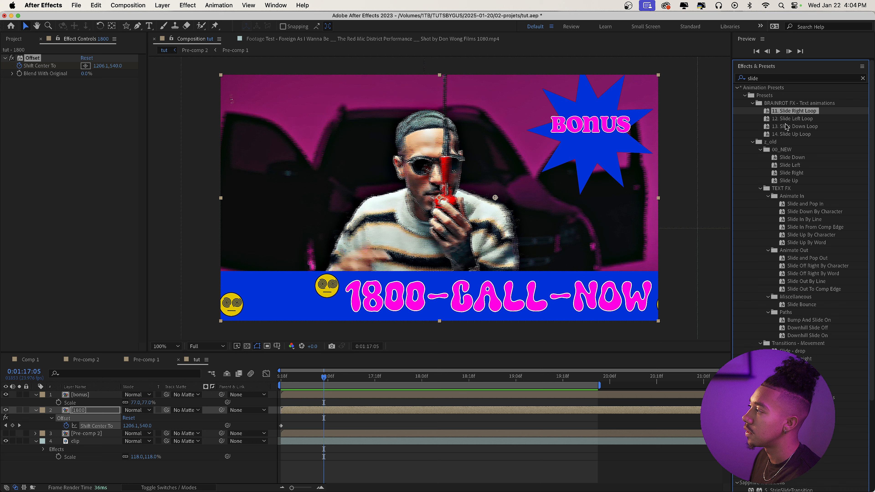
{"action": "left_click", "coordinate": [787, 126]}
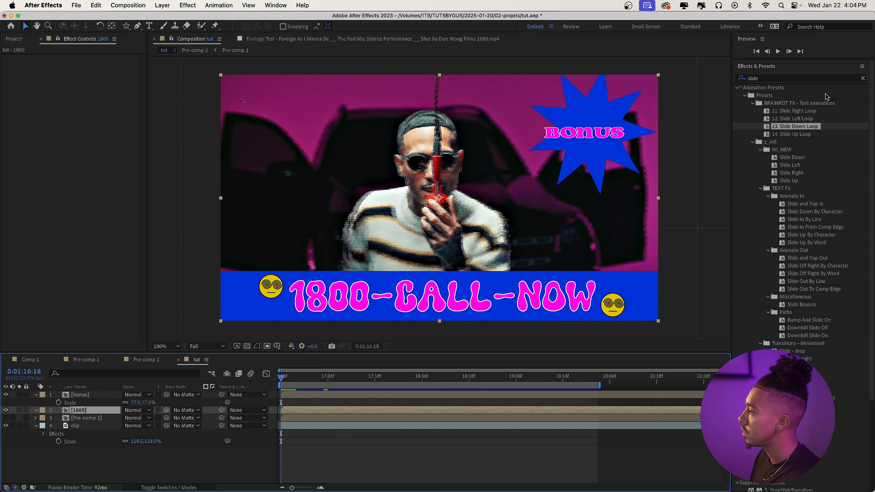
{"action": "left_click", "coordinate": [804, 109]}
{"action": "left_click_drag", "start_coordinate": [411, 361], "coordinate": [312, 412]}
{"action": "key", "text": "space"}
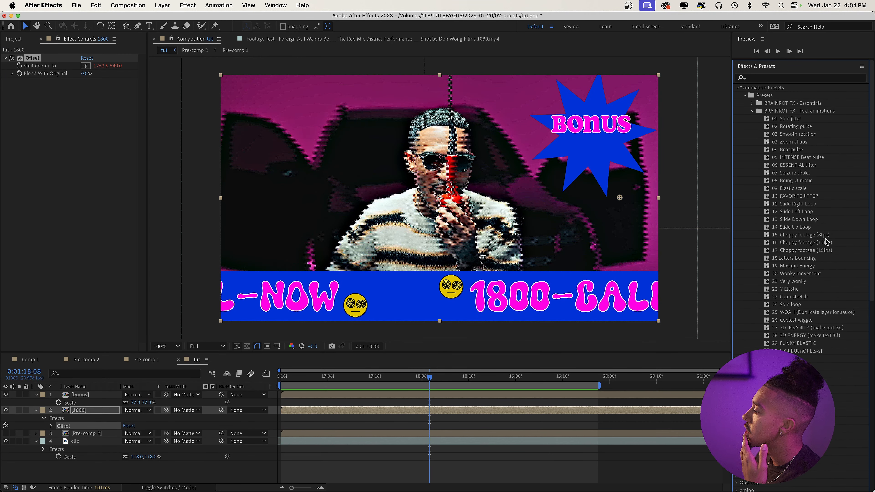
Apply the 15. Choppy footage (8fps) preset to the 1800 layer and preview the banner.
{"action": "left_click", "coordinate": [822, 236]}
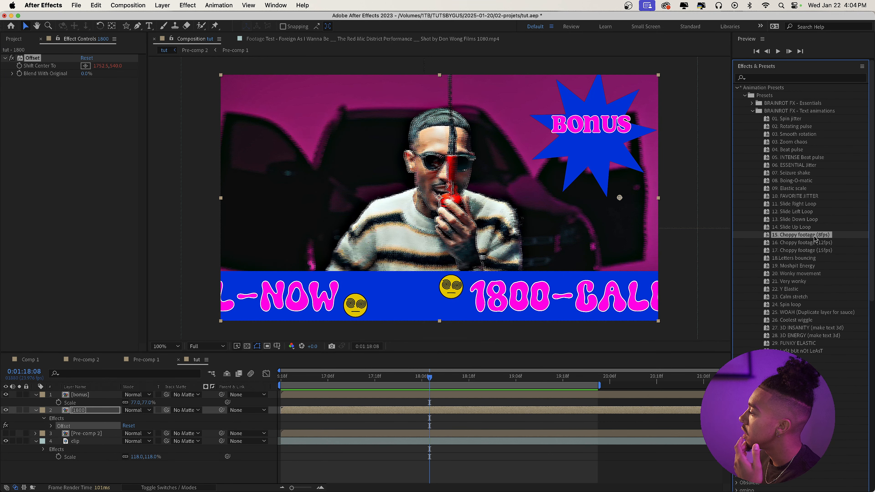
{"action": "left_click_drag", "start_coordinate": [801, 237], "coordinate": [311, 408]}
{"action": "key", "text": "space"}
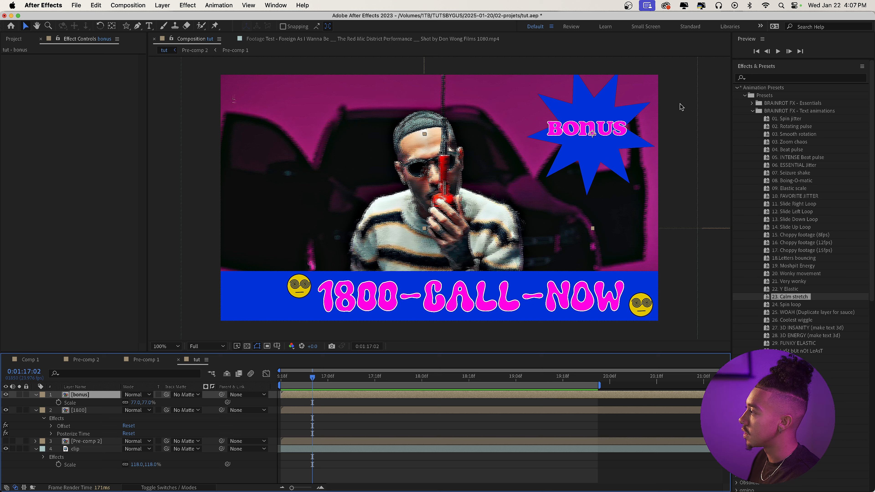
Find the CC Light Sweep effect and apply it to the bonus layer.
{"action": "left_click", "coordinate": [799, 78]}
{"action": "type", "text": "light swe"}
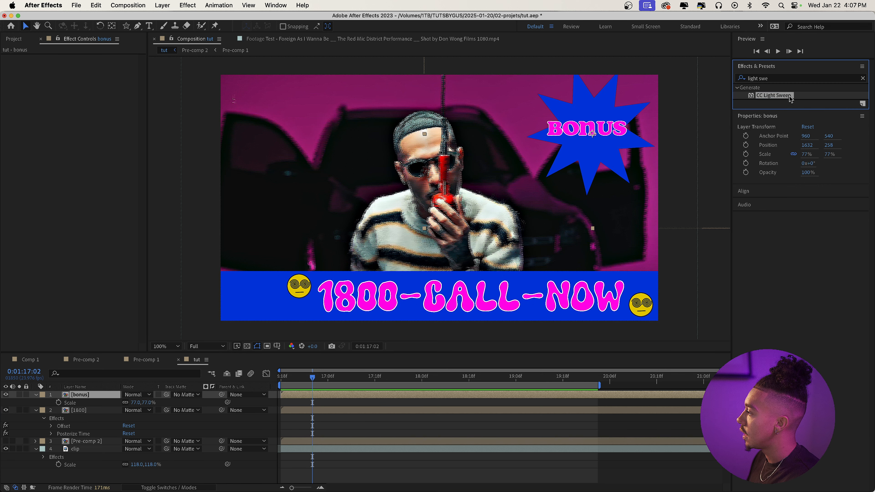
{"action": "left_click_drag", "start_coordinate": [774, 95], "coordinate": [620, 155]}
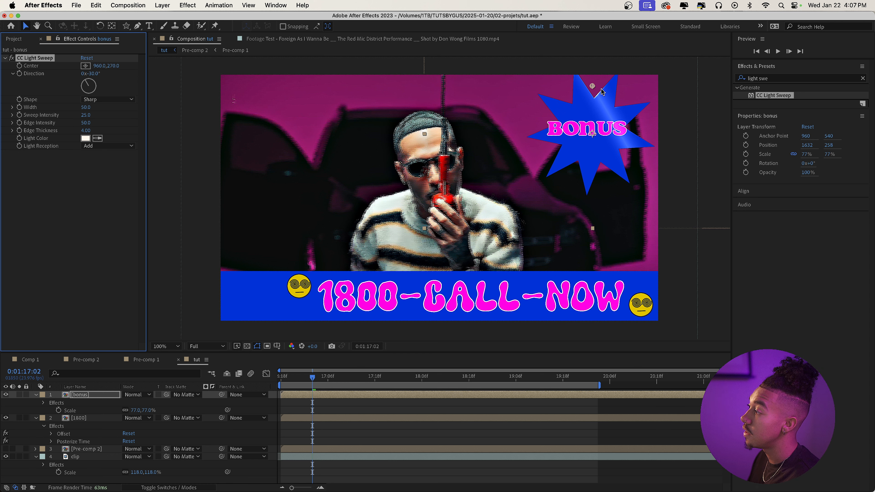
Keyframe CC Light Sweep's Center from 396.4,503.8 at 0:01:17:02 to 1482.1,433.6 at 0:01:18:17 across the BONUS star, and preview it.
{"action": "left_click_drag", "start_coordinate": [593, 86], "coordinate": [496, 127]}
{"action": "left_click", "coordinate": [19, 66]}
{"action": "left_click_drag", "start_coordinate": [344, 379], "coordinate": [465, 381]}
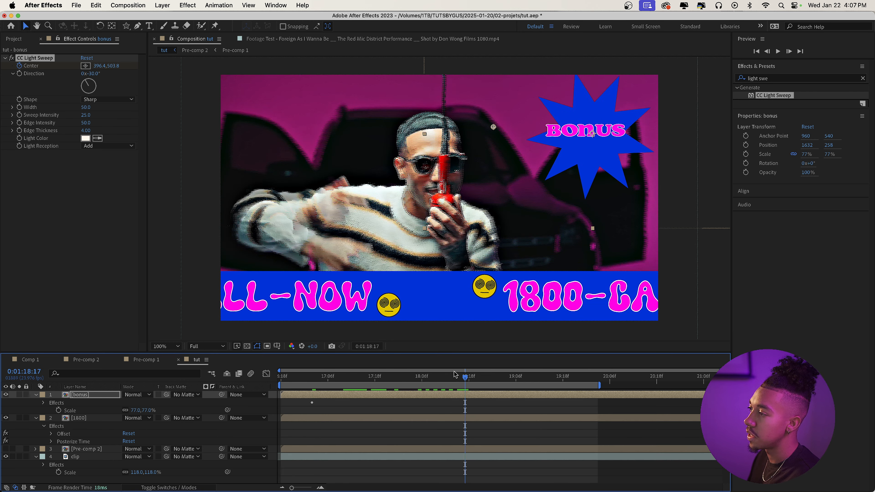
{"action": "left_click_drag", "start_coordinate": [493, 128], "coordinate": [662, 117]}
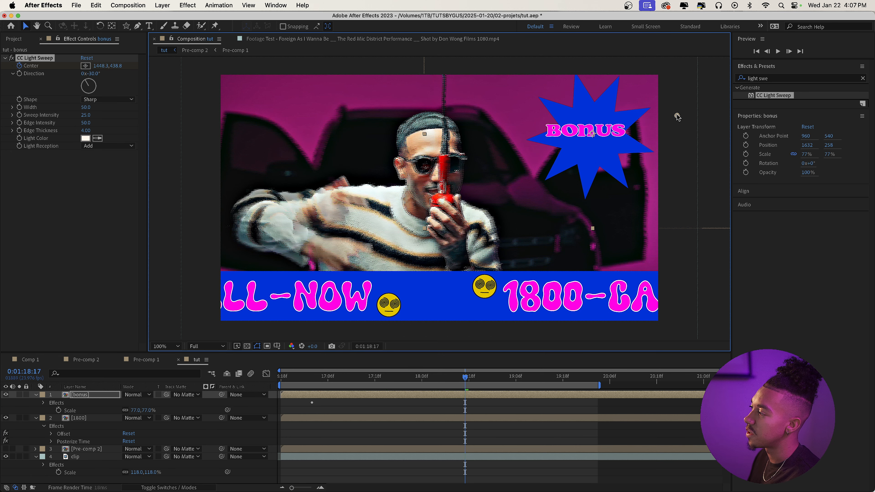
{"action": "key", "text": "u"}
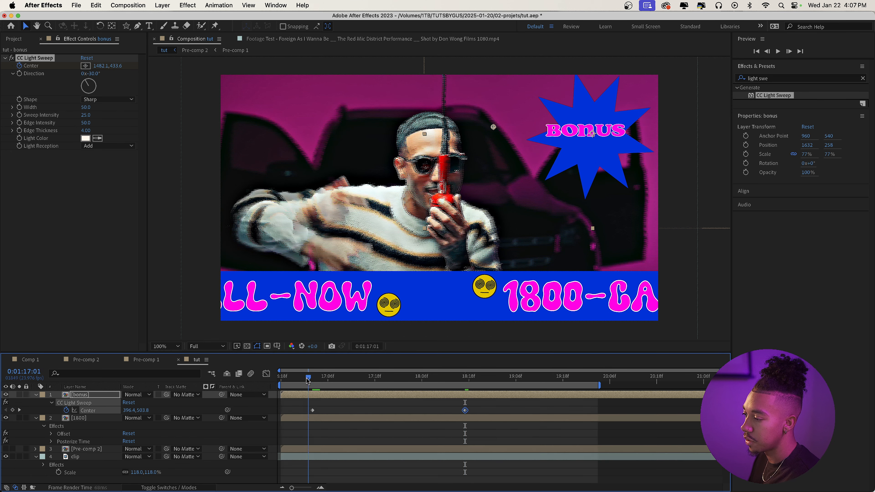
{"action": "key", "text": "Home"}
{"action": "key", "text": "space"}
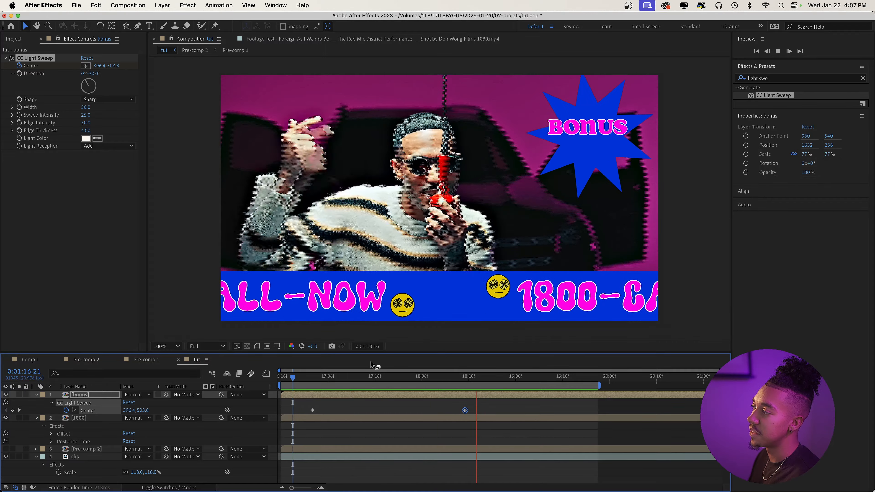
Find the Drop Shadow effect and apply it to the bonus layer, placed above CC Light Sweep.
{"action": "left_click", "coordinate": [808, 79]}
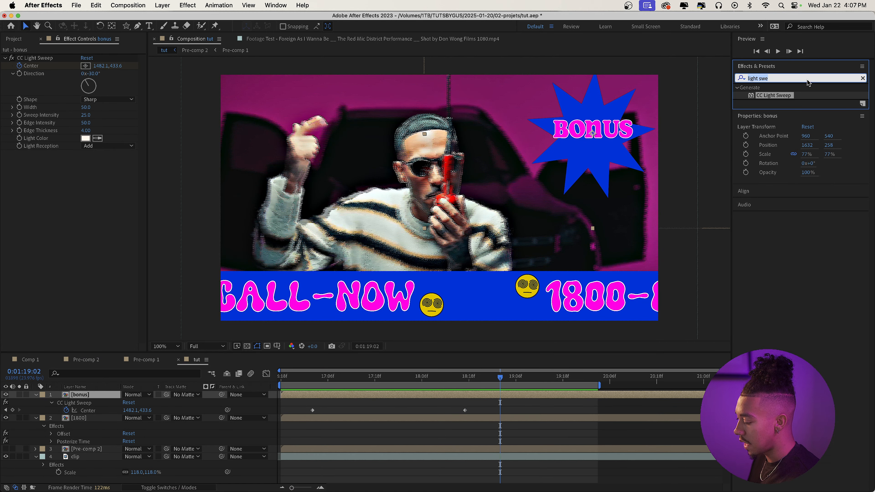
{"action": "type", "text": "drop"}
{"action": "left_click_drag", "start_coordinate": [779, 220], "coordinate": [109, 92]}
{"action": "left_click_drag", "start_coordinate": [70, 61], "coordinate": [72, 63]}
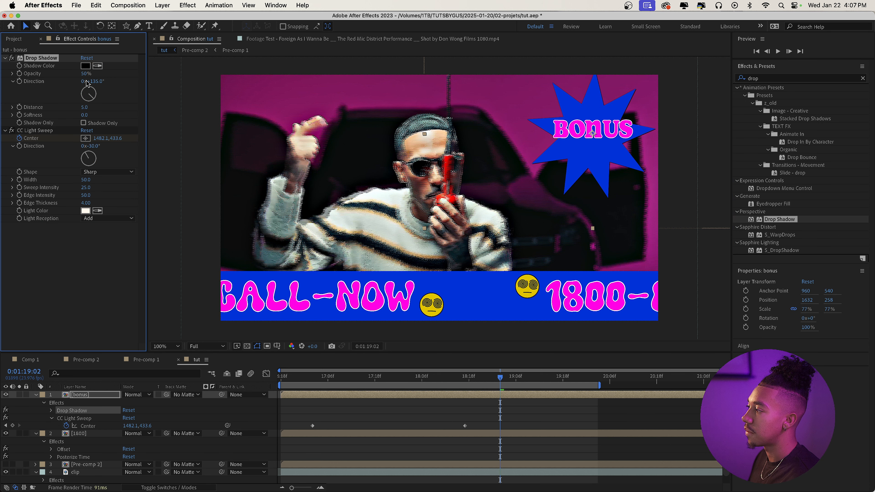